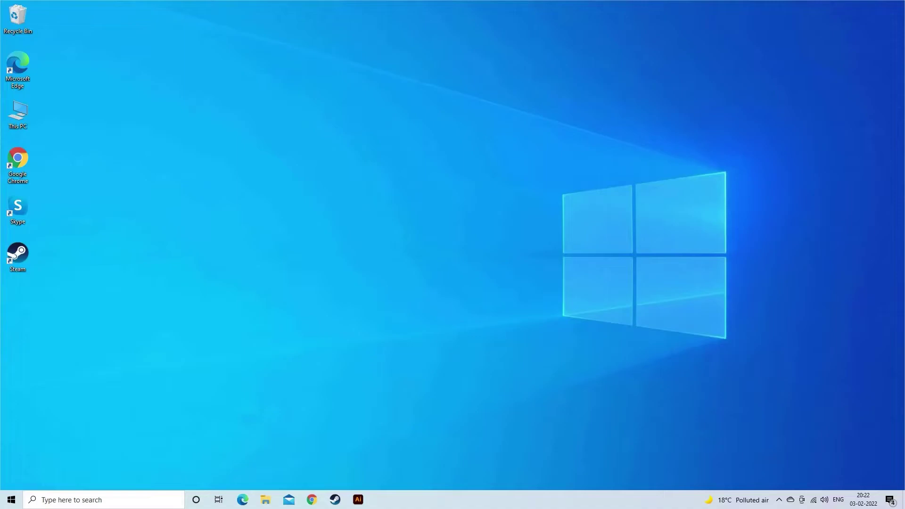
Turn on 'Run this program as an administrator' in the Steam shortcut's Compatibility properties
right_click(18, 255)
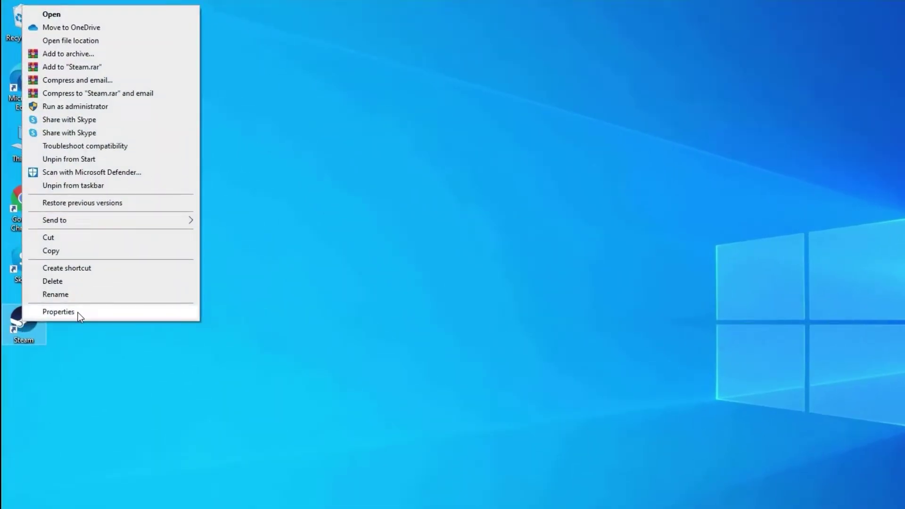
click(78, 313)
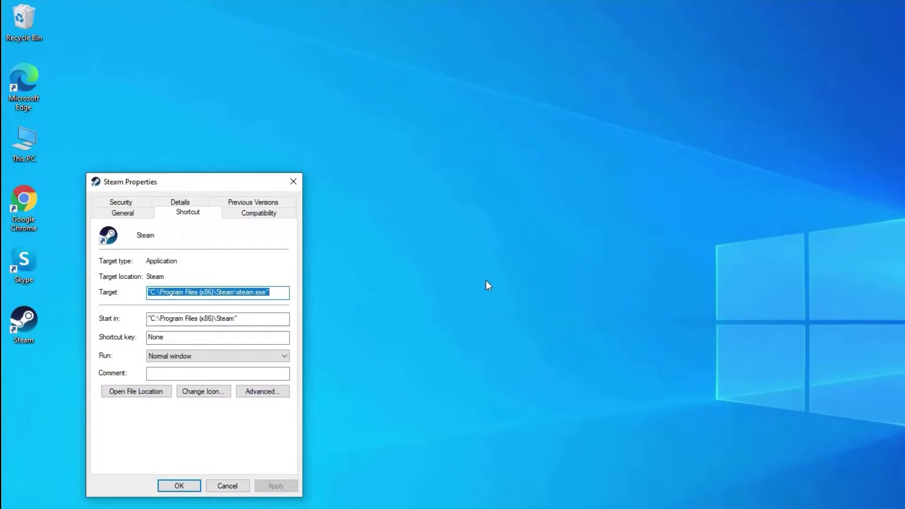
click(259, 216)
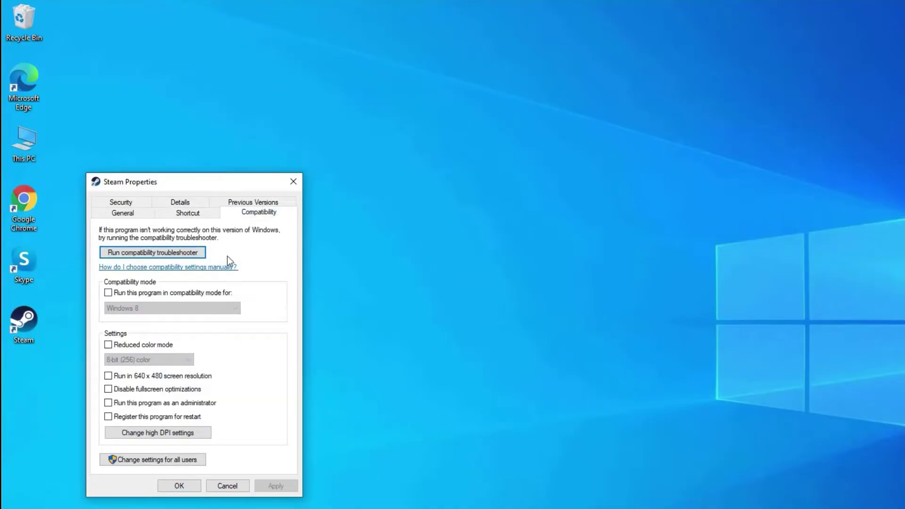
click(109, 403)
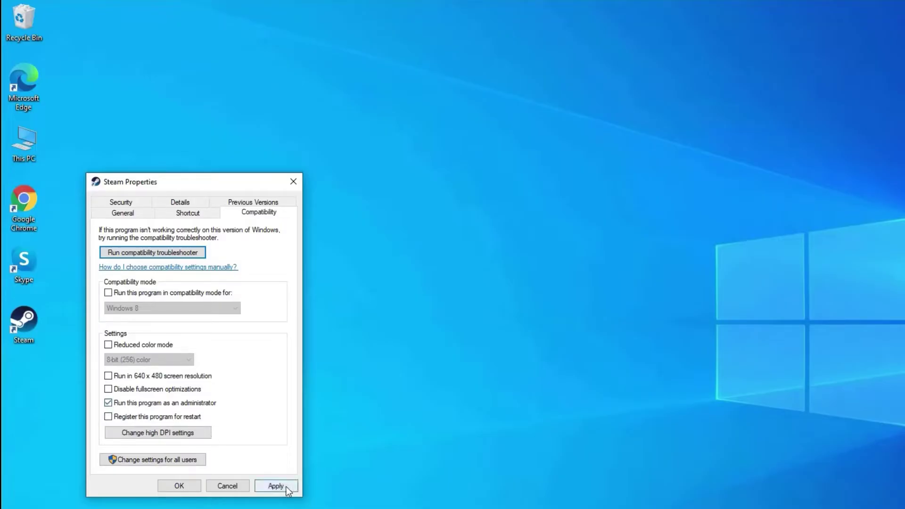
click(179, 487)
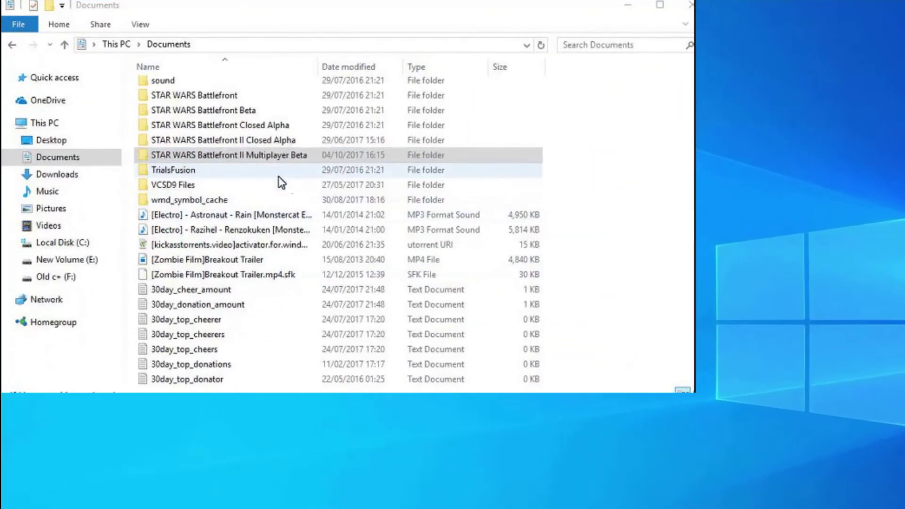
Select all files in the Battlefront II settings folder and bring up their Delete option
double_click(257, 157)
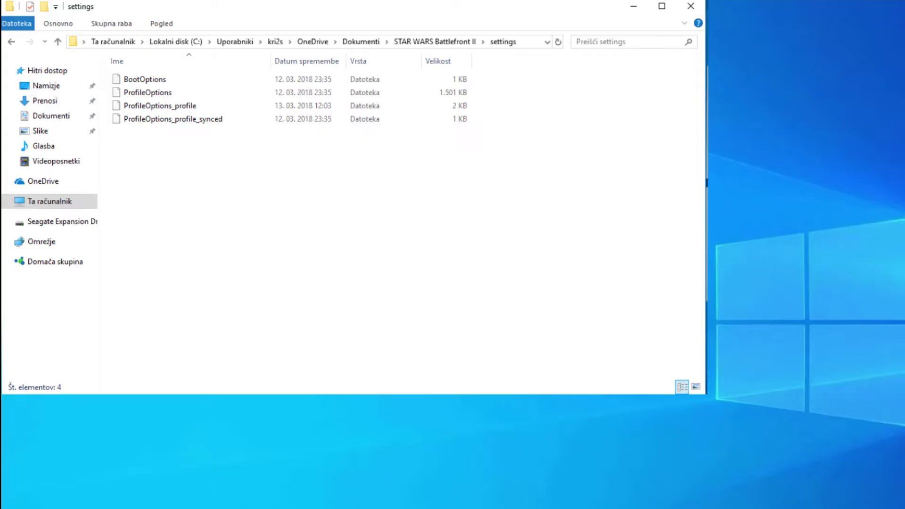
key(ctrl+a)
right_click(157, 79)
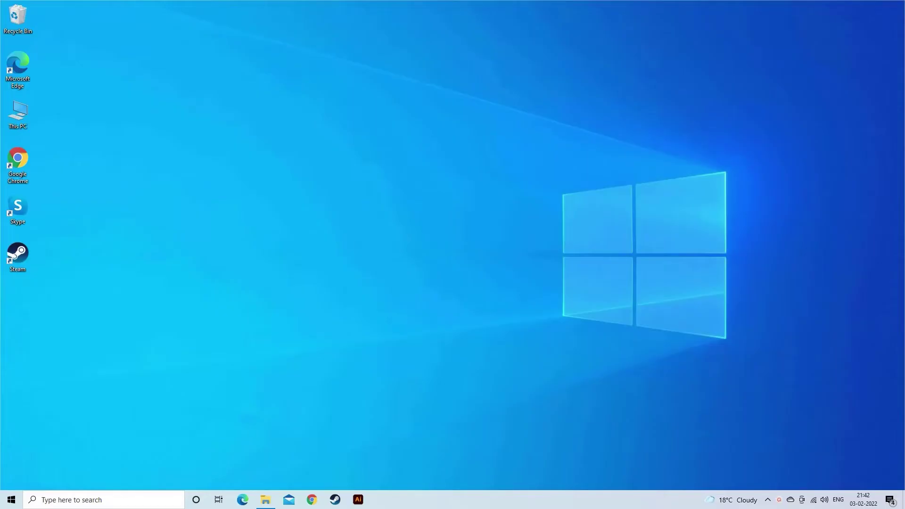
Browse to C:\Program Files (x86)\Steam\steamapps\common\Star Wars Battlefront II\GameData and send BattlefrontII to Desktop
double_click(17, 113)
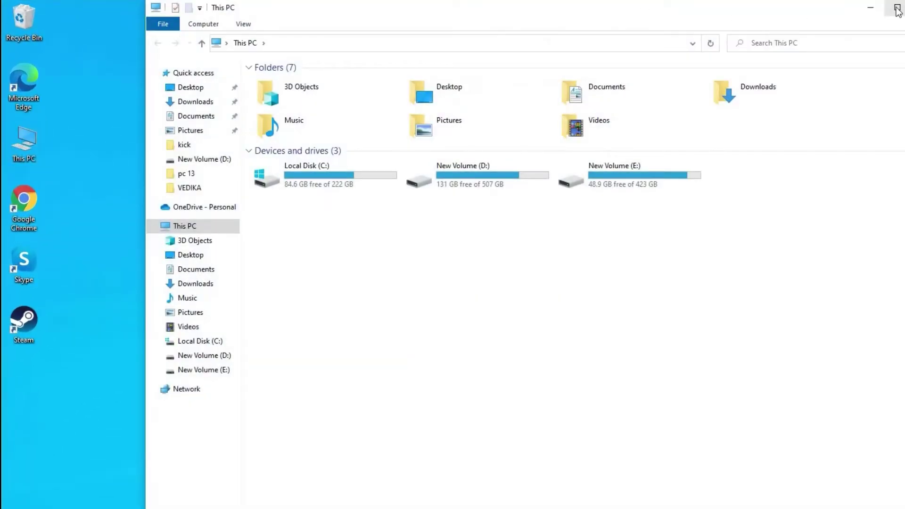
click(897, 7)
double_click(192, 184)
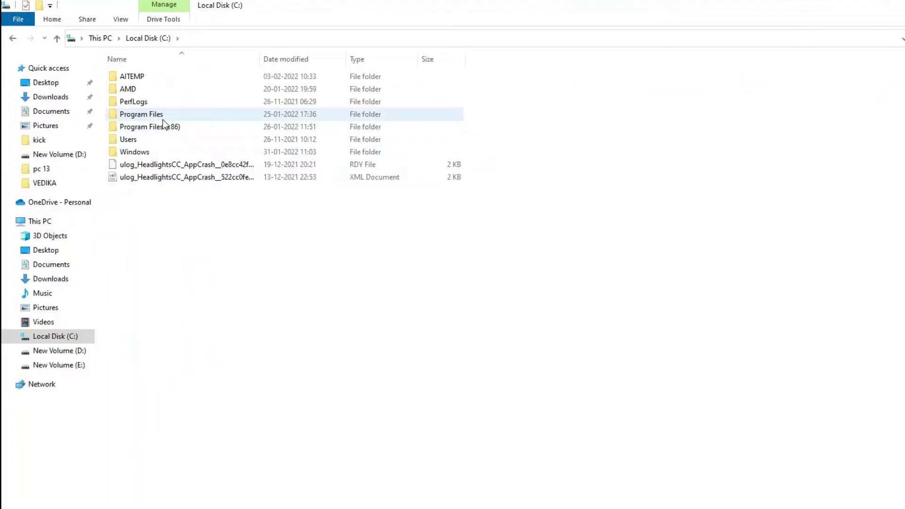
double_click(176, 127)
double_click(156, 292)
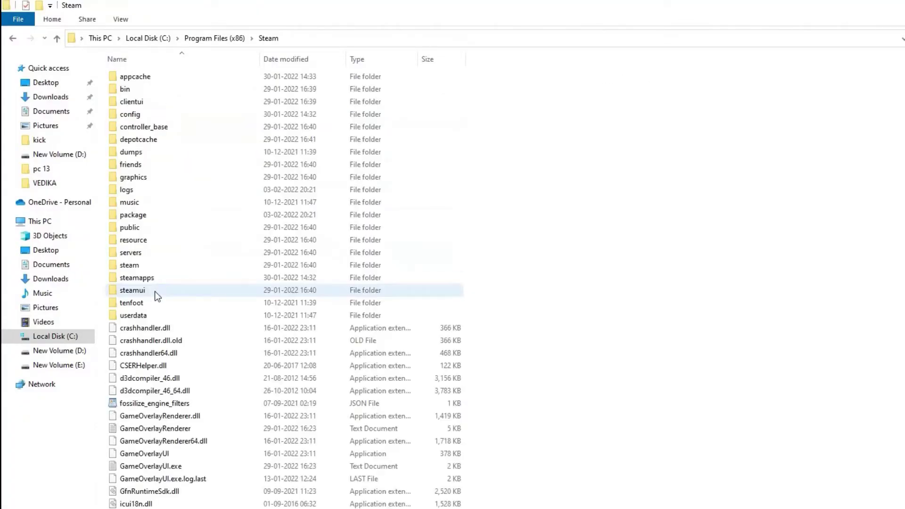
double_click(194, 279)
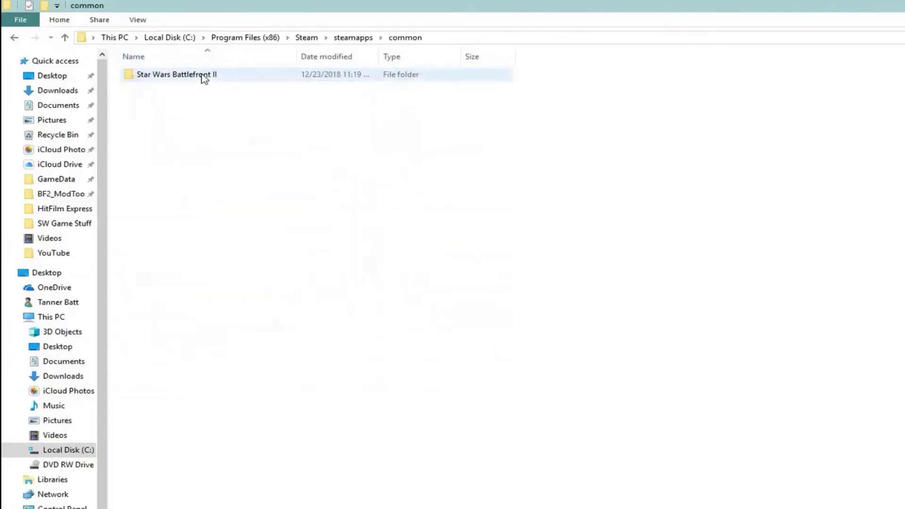
double_click(203, 77)
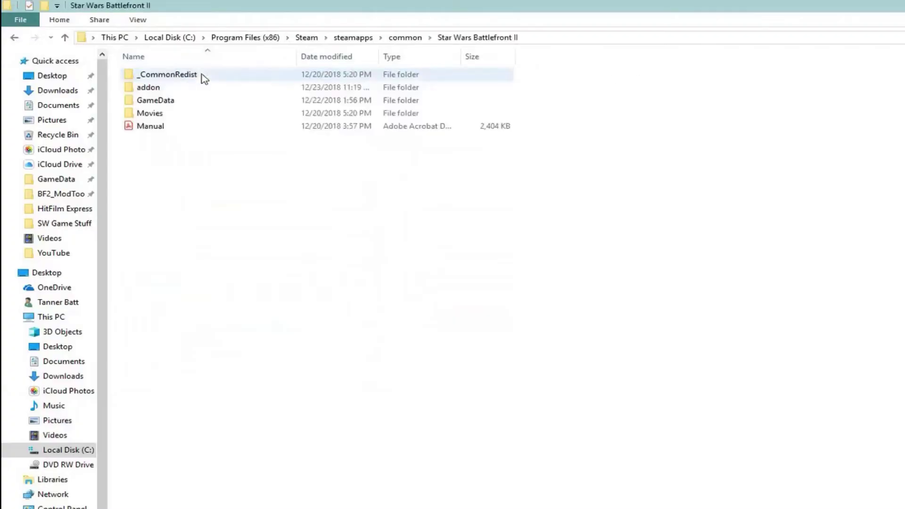
double_click(196, 100)
click(283, 117)
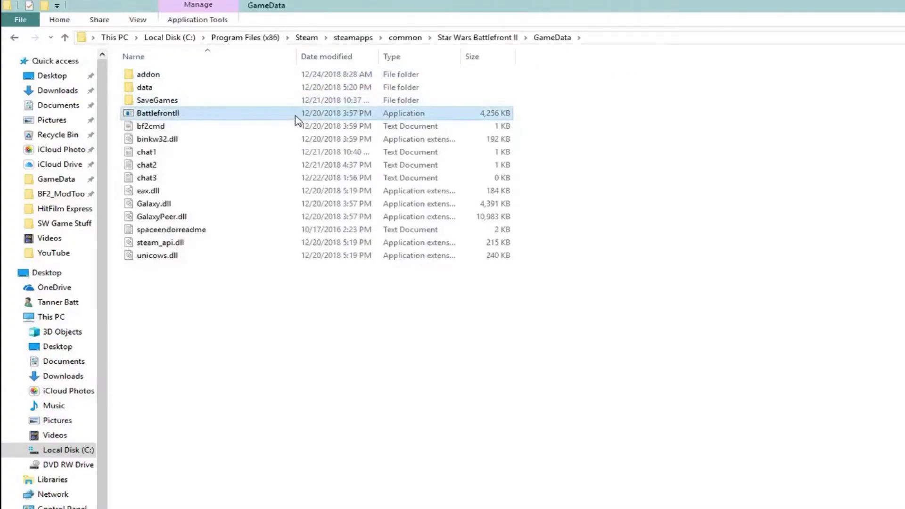
right_click(297, 118)
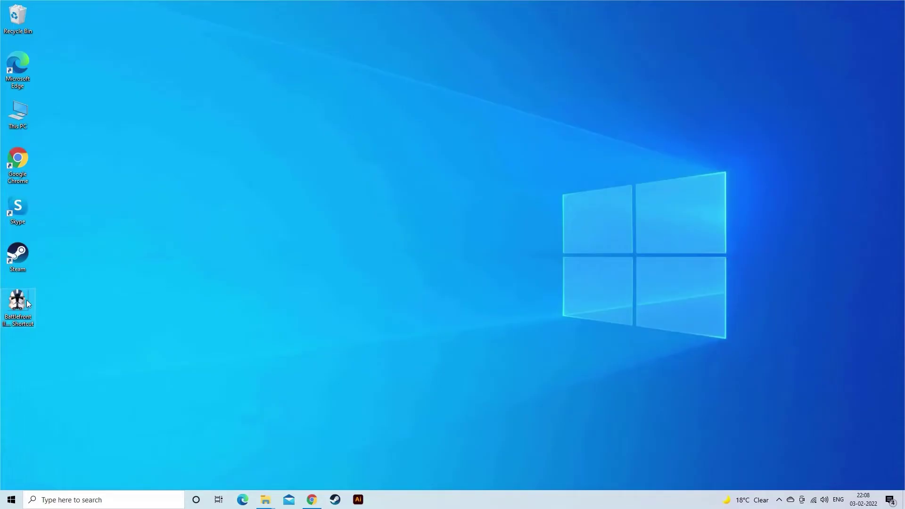
Append -win to the Battlefront II shortcut's Target and apply the change
right_click(27, 300)
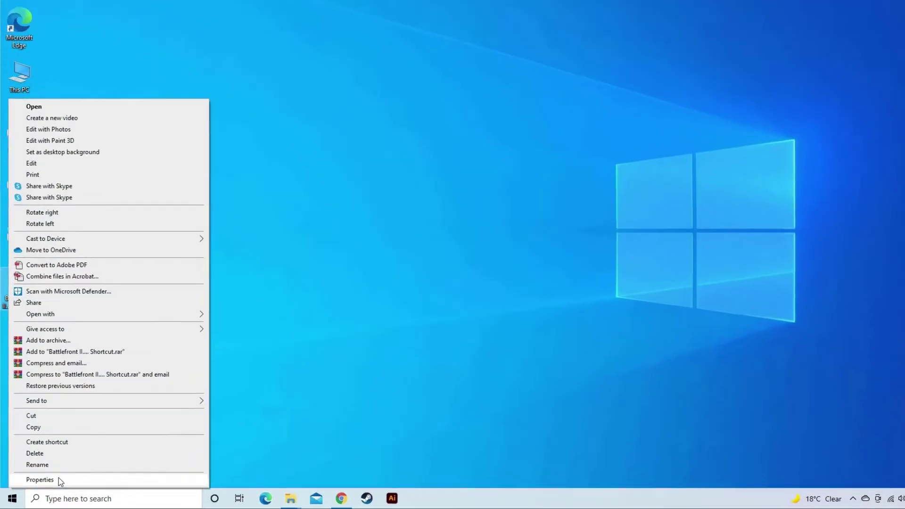
click(57, 481)
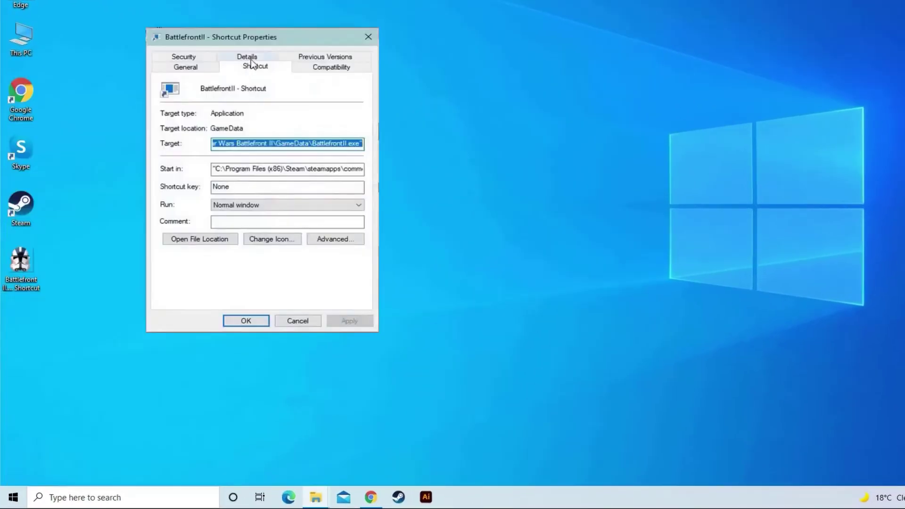
click(362, 146)
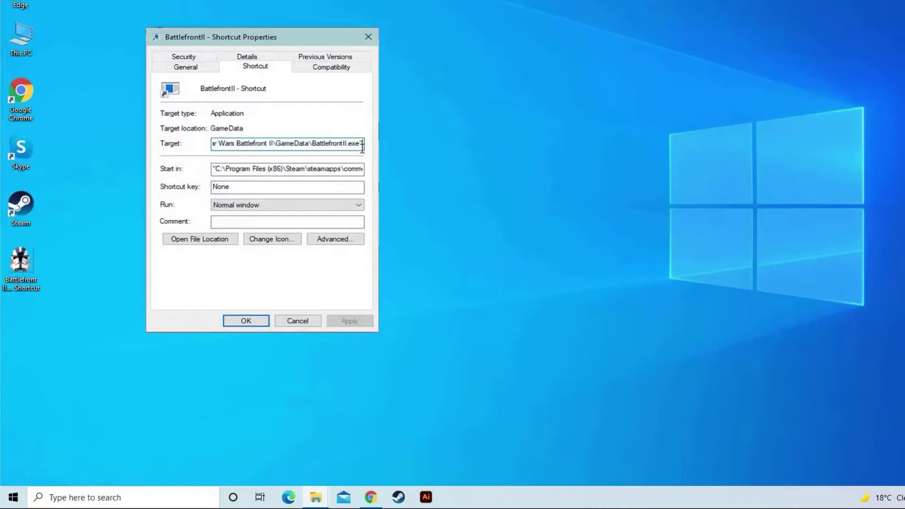
text(-)
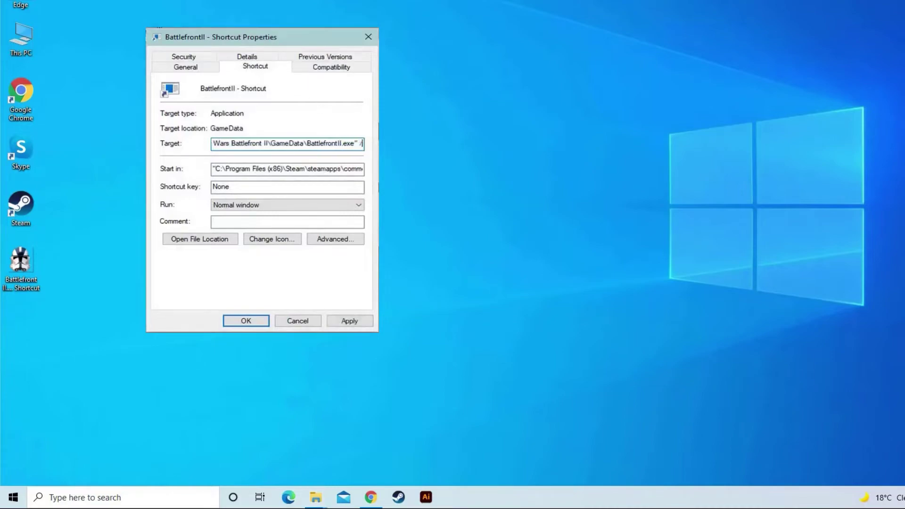
text(win)
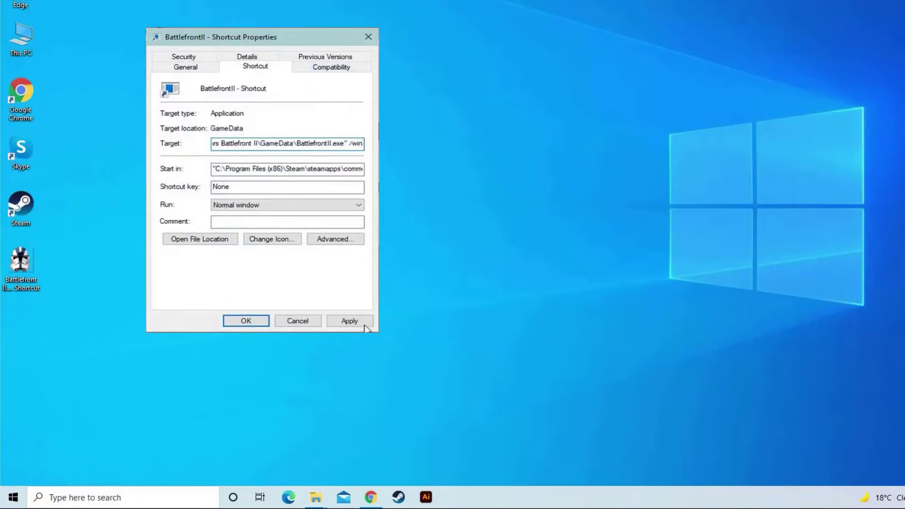
click(350, 320)
click(245, 321)
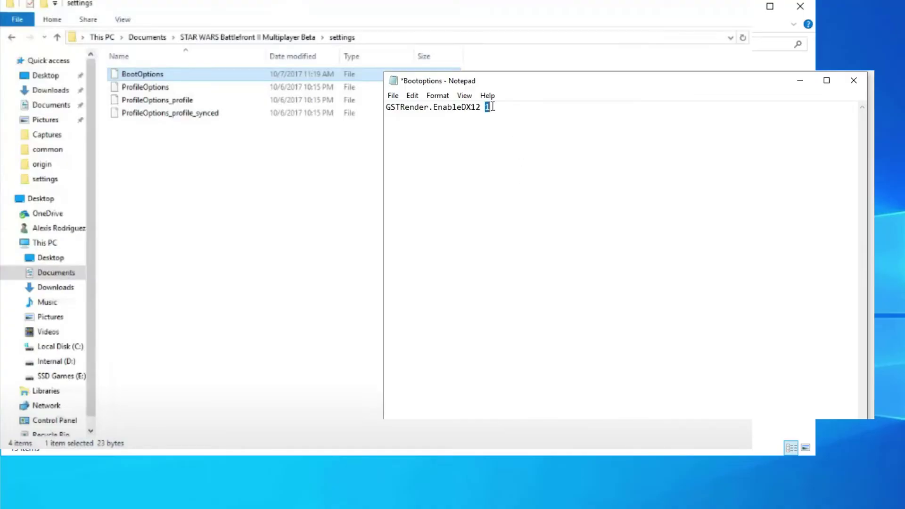
text(0)
Save BootOptions with GSTRender.EnableDX12 changed to 0
click(392, 96)
click(416, 147)
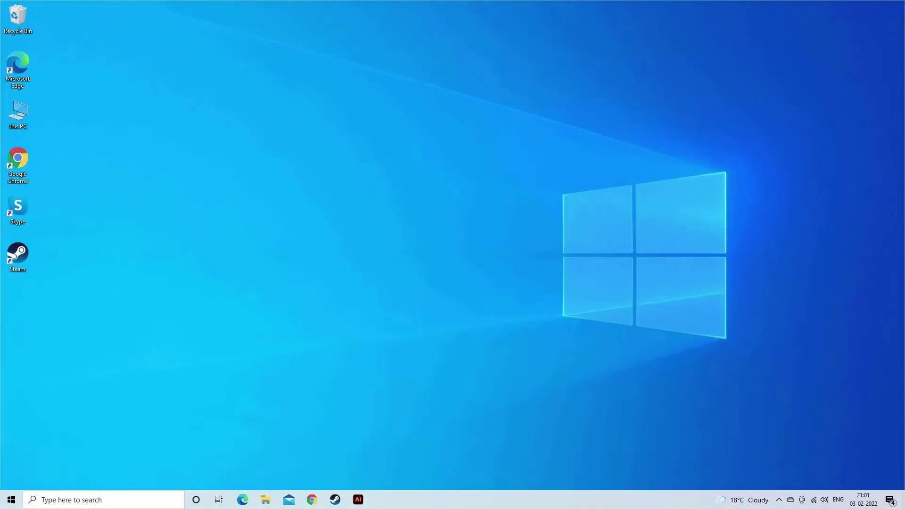
Open Control Panel via Start search, switch to Category view, and go to Programs and Features
key(super)
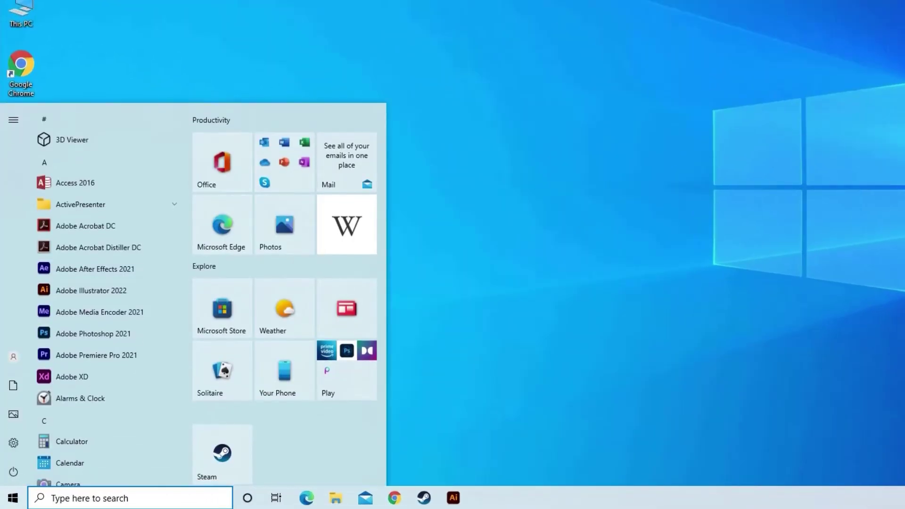
text(control)
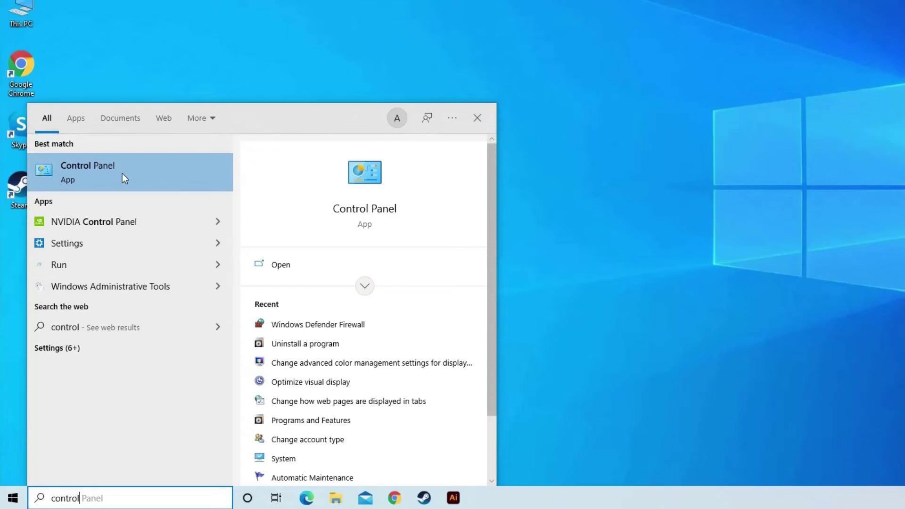
click(123, 173)
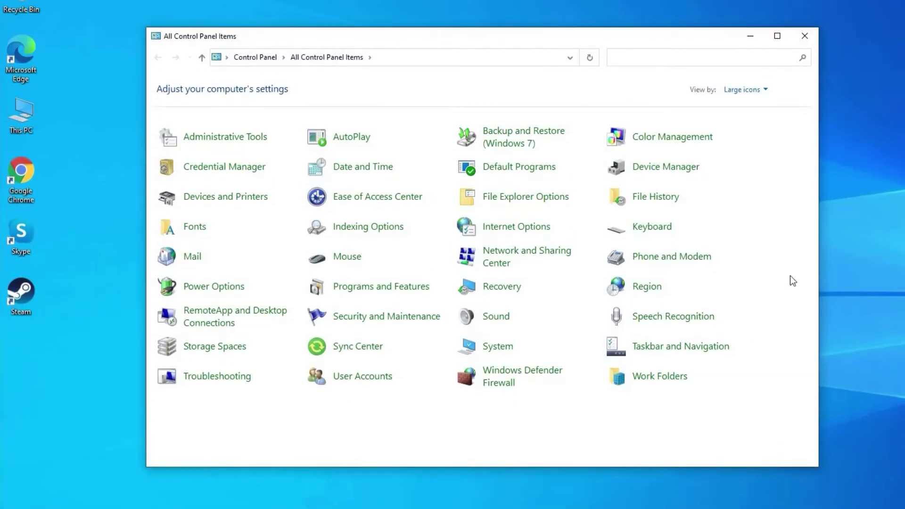
click(759, 91)
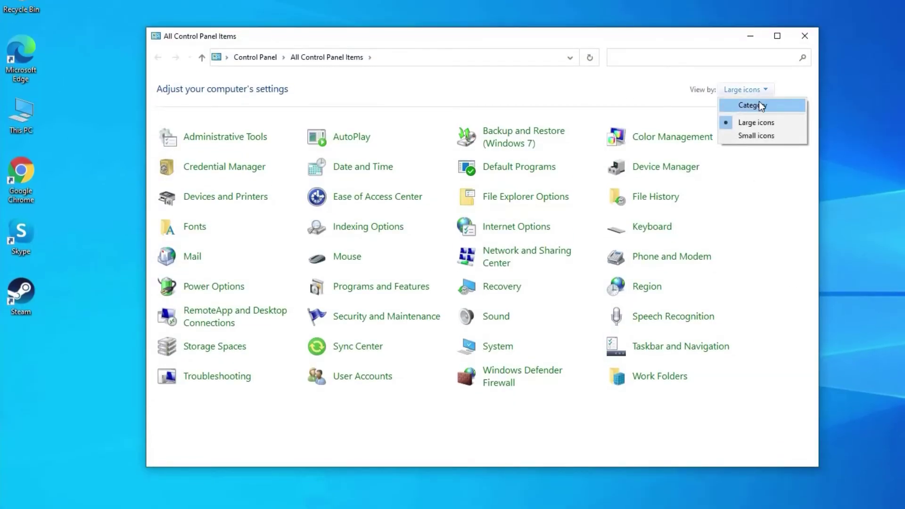
click(761, 106)
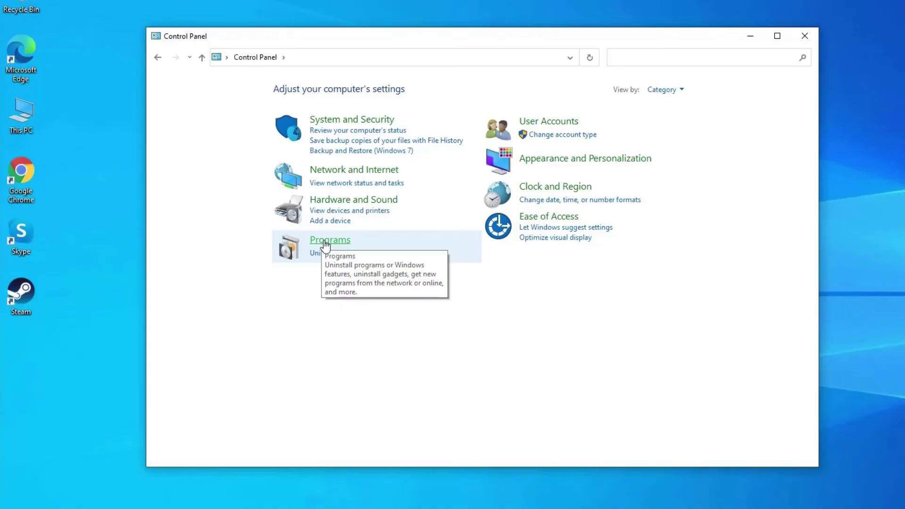
click(323, 242)
click(357, 92)
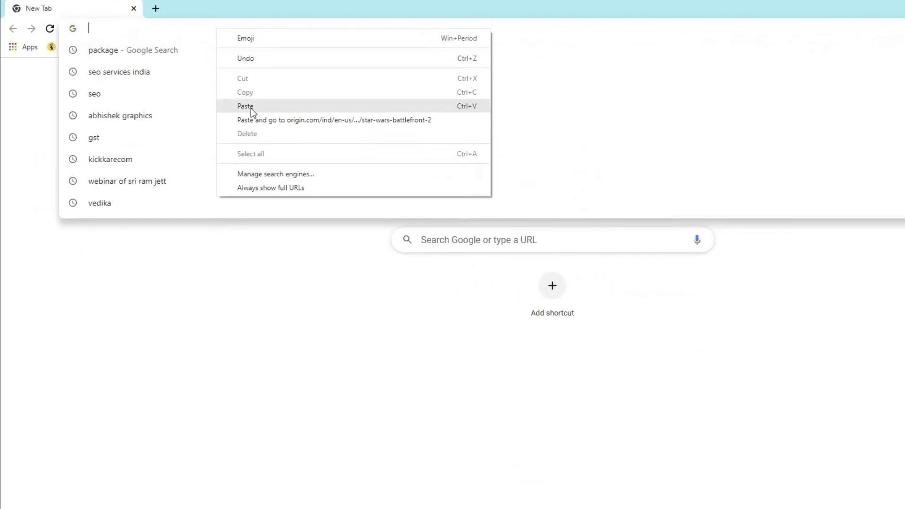
Load the Origin Star Wars Battlefront II store URL in Chrome and choose Get the Game
click(252, 107)
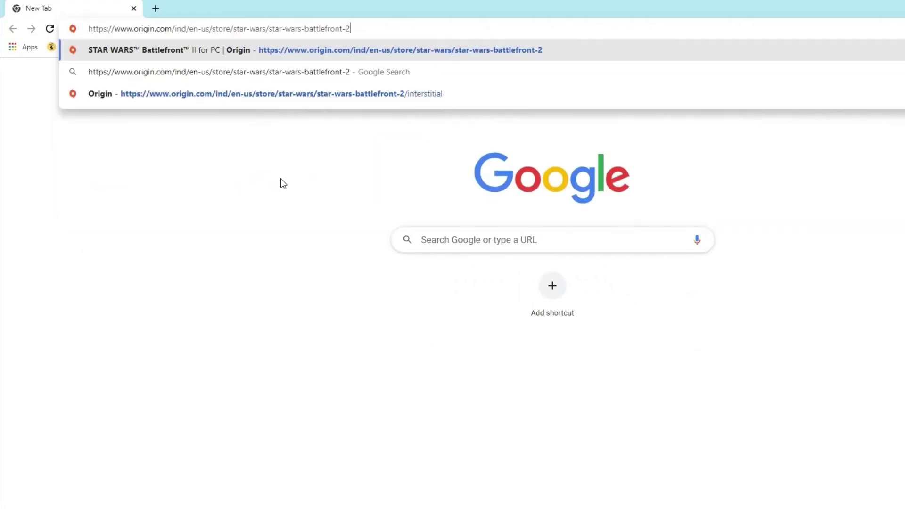
key(Return)
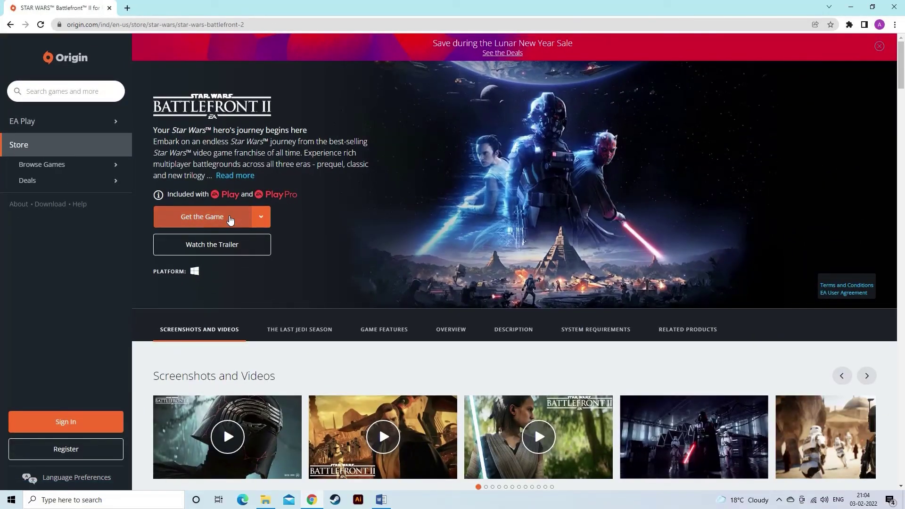
click(230, 220)
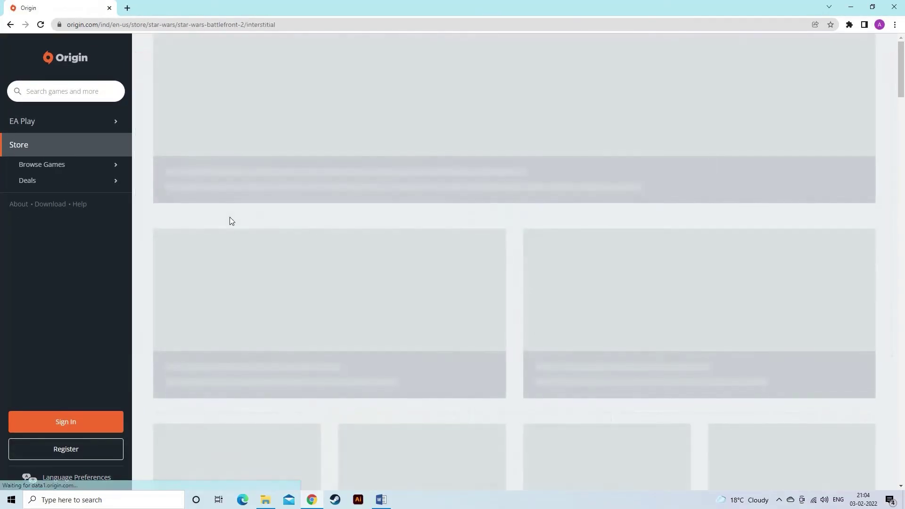